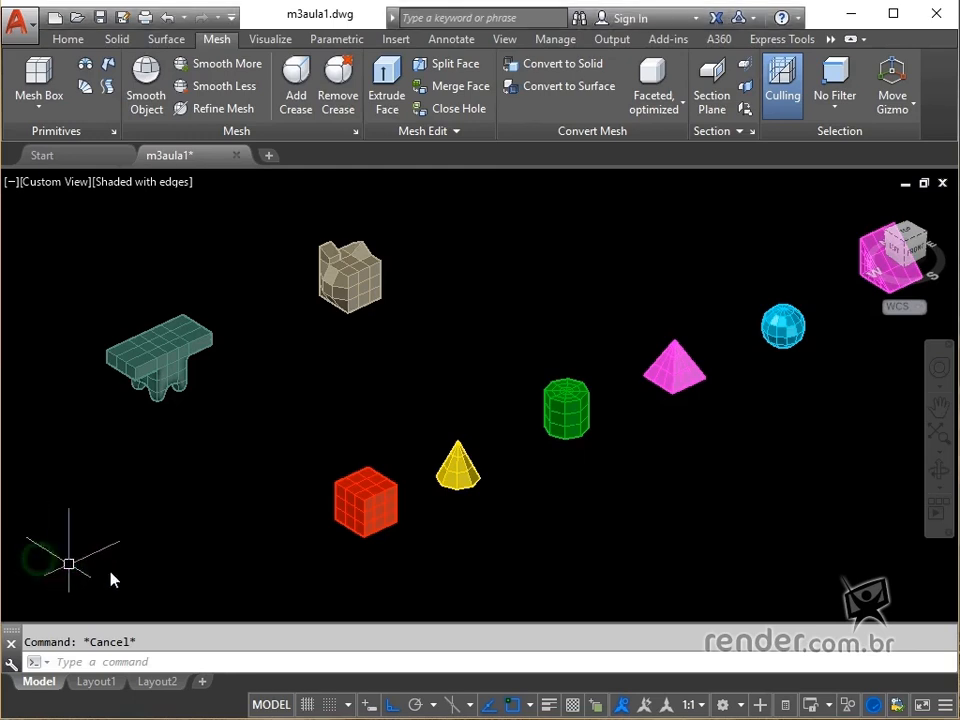
# Examine the faceted faces of the red box, yellow cone, green cylinder and magenta pyramid meshes up close.
pyautogui.scroll(2, 492, 545)
pyautogui.scroll(2, 492, 545)
pyautogui.scroll(1, 580, 500)
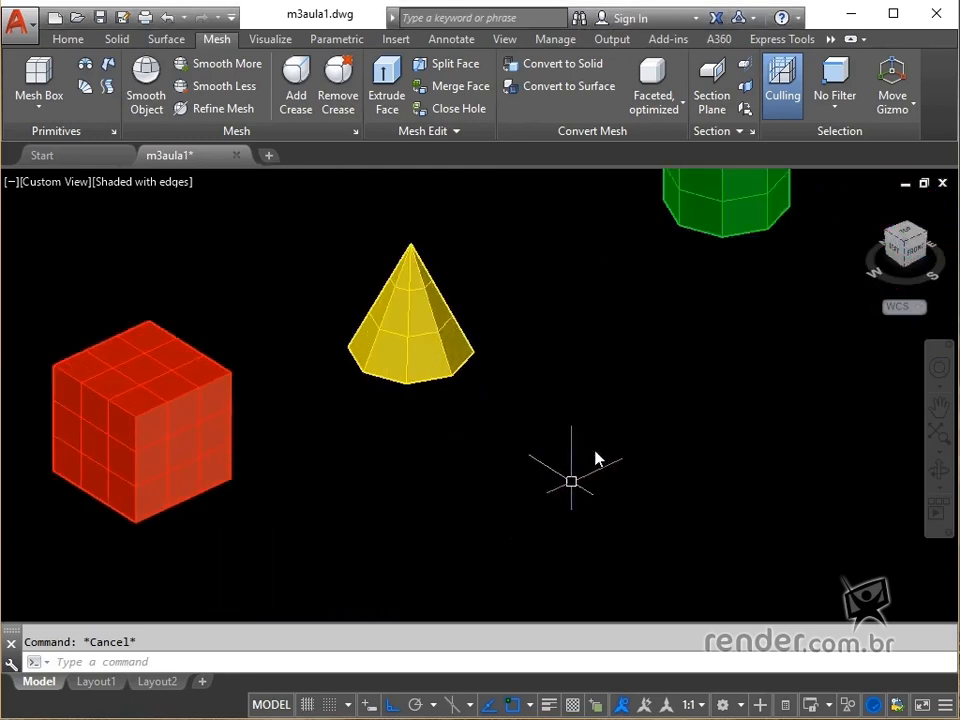
pyautogui.moveTo(596, 457); pyautogui.dragTo(598, 544, button='middle')
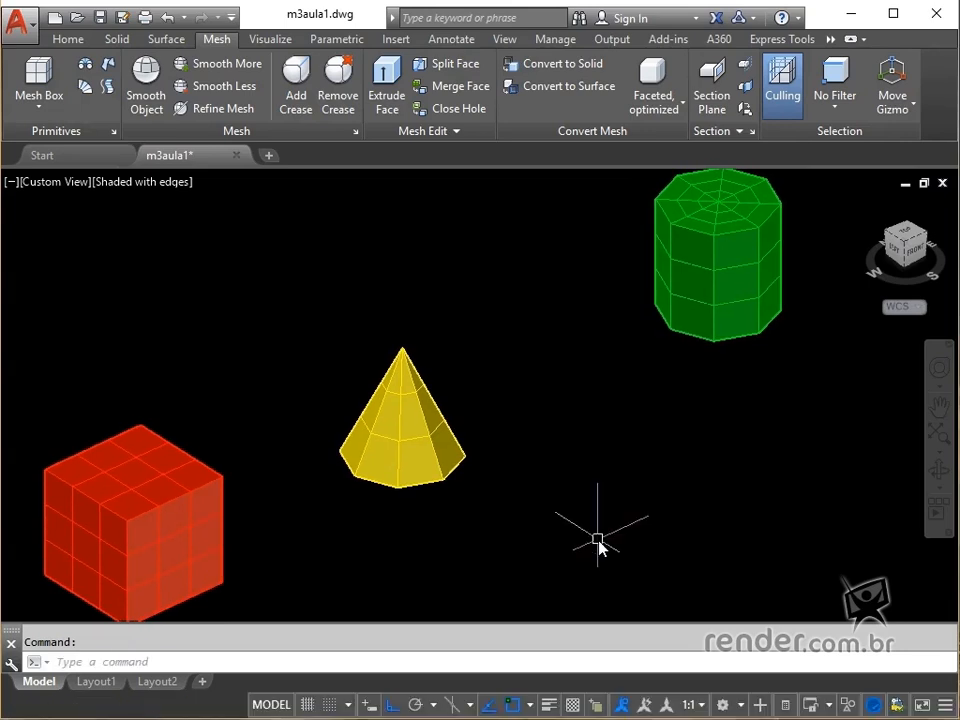
pyautogui.moveTo(673, 498); pyautogui.dragTo(415, 562, button='middle')
pyautogui.moveTo(704, 440); pyautogui.dragTo(606, 514, button='middle')
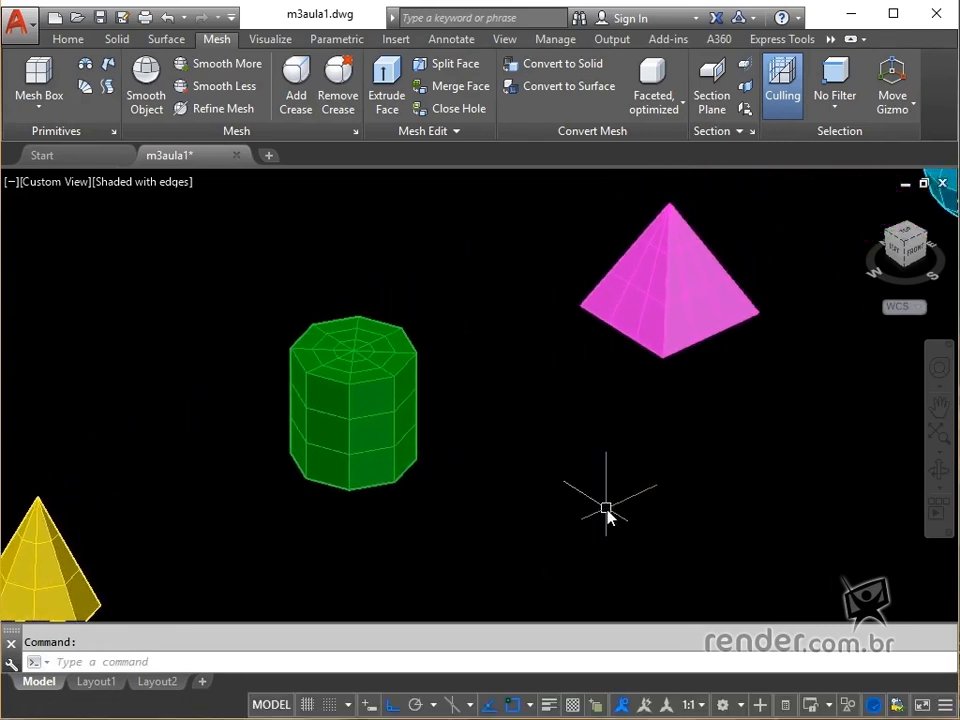
pyautogui.moveTo(493, 481); pyautogui.dragTo(620, 427, button='middle')
pyautogui.moveTo(368, 466); pyautogui.dragTo(434, 420, button='middle')
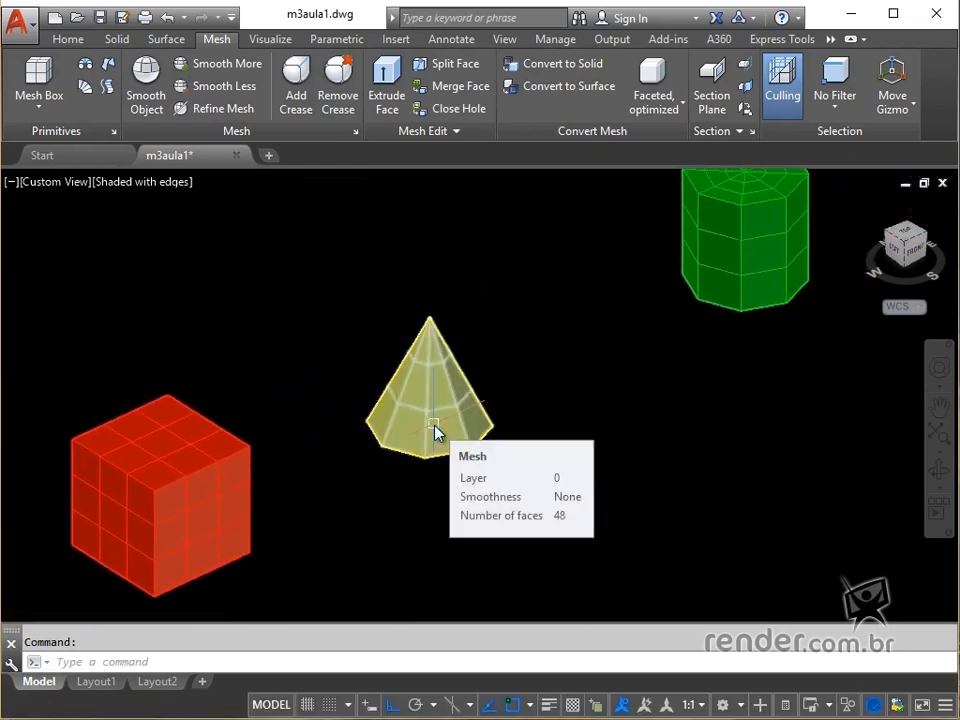
# Inspect the beige deformed mesh box up close and from a more frontal angle.
pyautogui.moveTo(352, 378); pyautogui.dragTo(484, 582, button='middle')
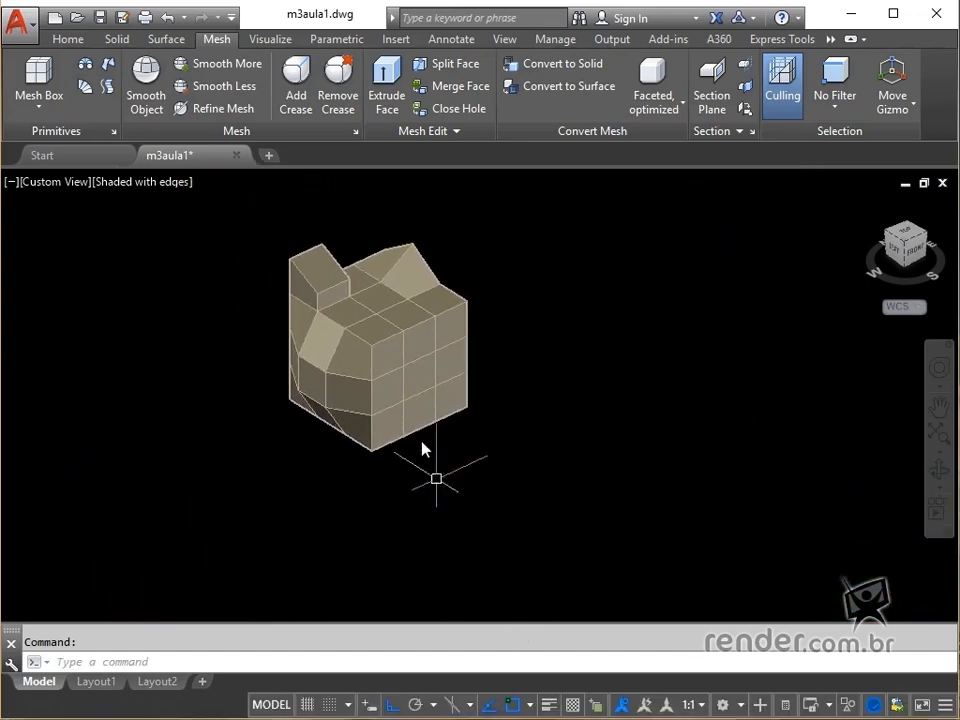
pyautogui.scroll(3, 352, 267)
pyautogui.moveTo(739, 527); pyautogui.dragTo(725, 488, button='middle')
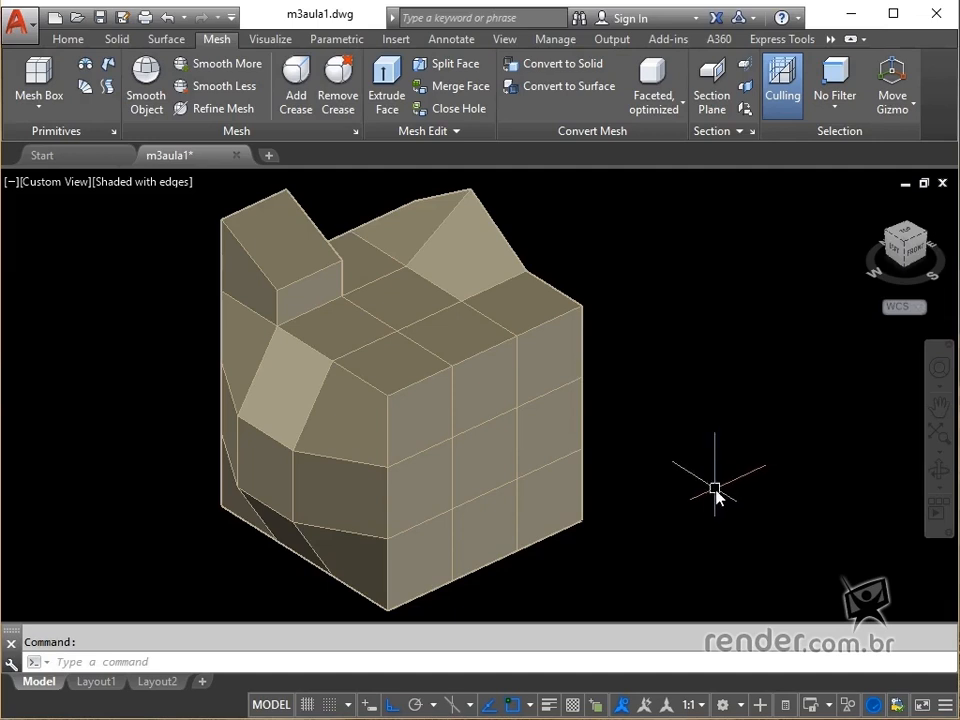
pyautogui.moveTo(690, 527)
pyautogui.keyDown('shift'); pyautogui.mouseDown(button='middle')
pyautogui.moveTo(667, 507)
pyautogui.moveTo(624, 495)
pyautogui.moveTo(358, 486)
pyautogui.moveTo(435, 499)
pyautogui.moveTo(491, 534)
pyautogui.moveTo(663, 502)
pyautogui.mouseUp(button='middle'); pyautogui.keyUp('shift')
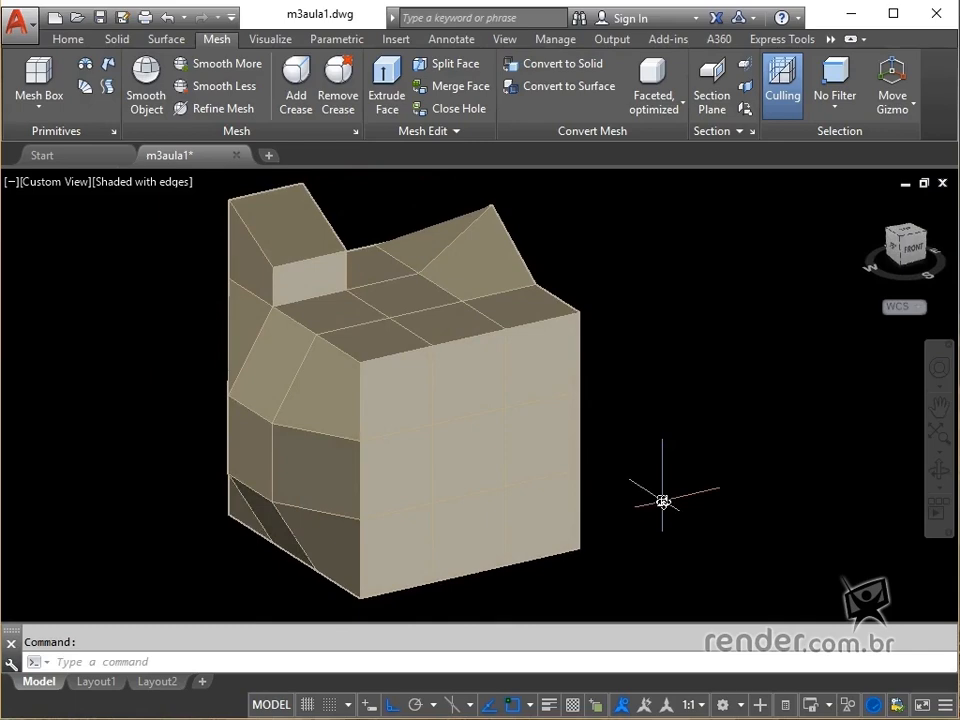
pyautogui.scroll(-2, 642, 483)
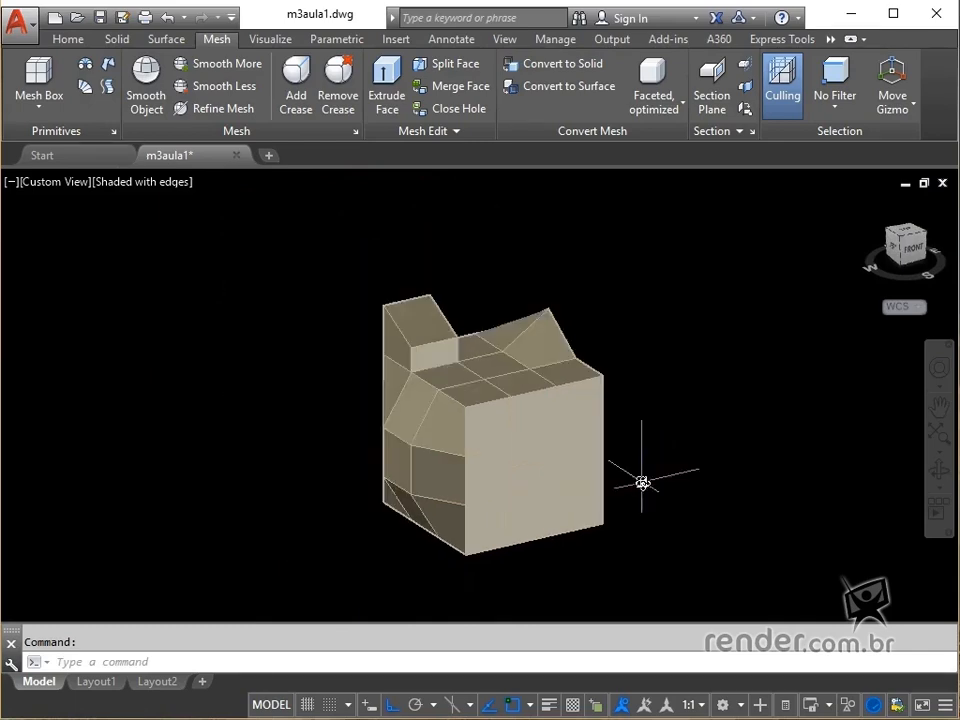
# Survey the row of mesh primitives from the red box to the yellow torus, along with the two edited meshes behind it.
pyautogui.scroll(-2, 642, 483)
pyautogui.moveTo(642, 483); pyautogui.dragTo(484, 358, button='middle')
pyautogui.scroll(-2, 484, 358)
pyautogui.moveTo(583, 528); pyautogui.dragTo(491, 420, button='middle')
pyautogui.scroll(2, 491, 420)
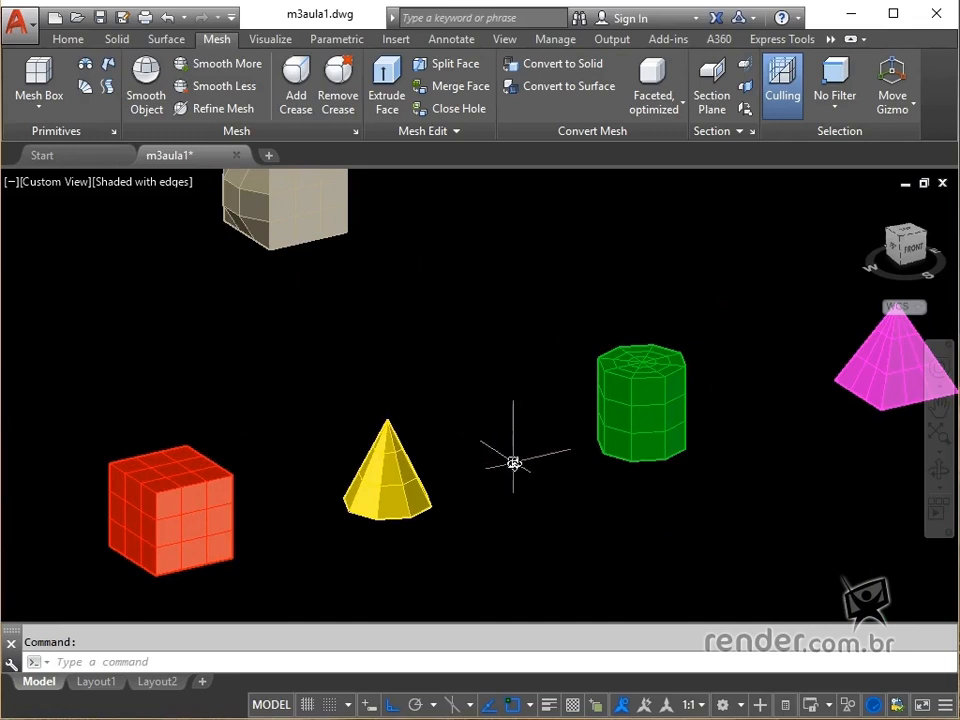
pyautogui.moveTo(563, 469); pyautogui.dragTo(215, 510, button='middle')
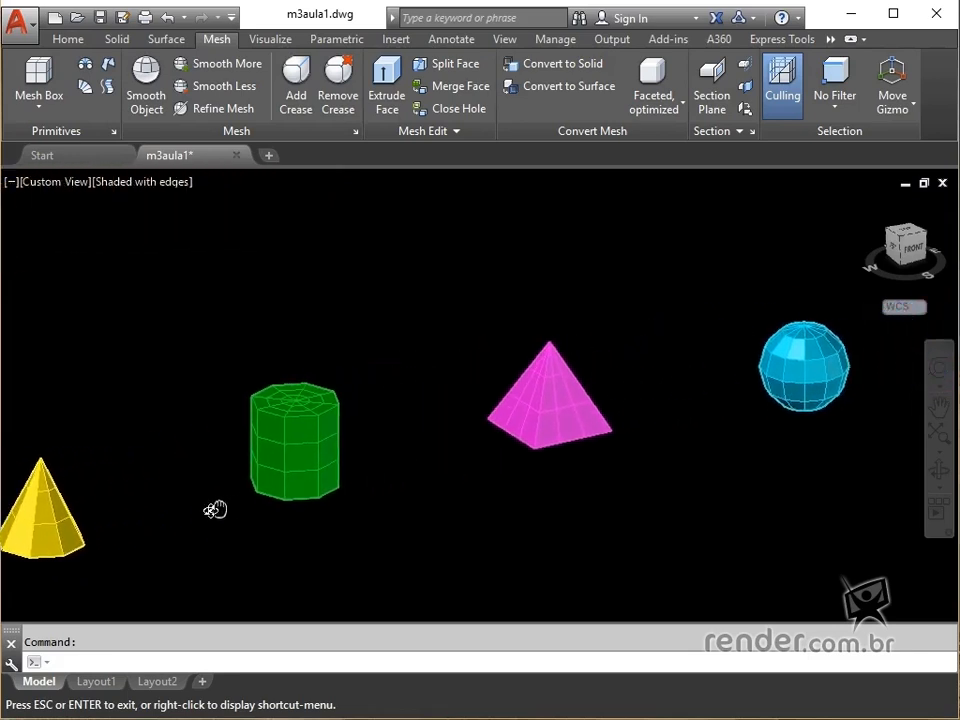
pyautogui.moveTo(671, 467); pyautogui.dragTo(381, 521, button='middle')
pyautogui.scroll(-5, 394, 501)
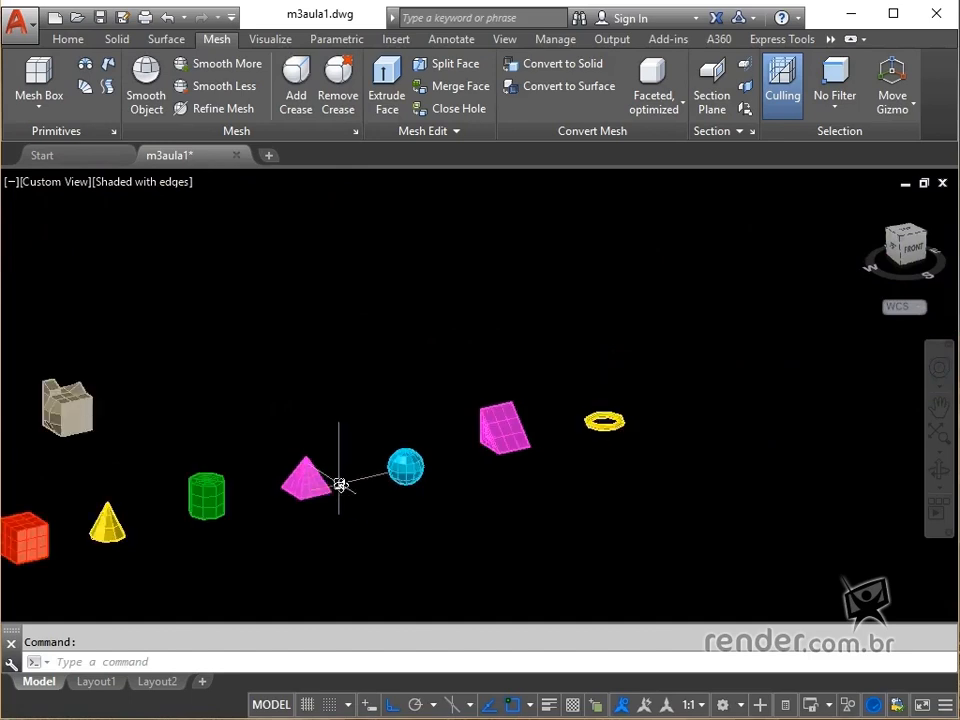
pyautogui.moveTo(340, 484); pyautogui.dragTo(465, 455, button='middle')
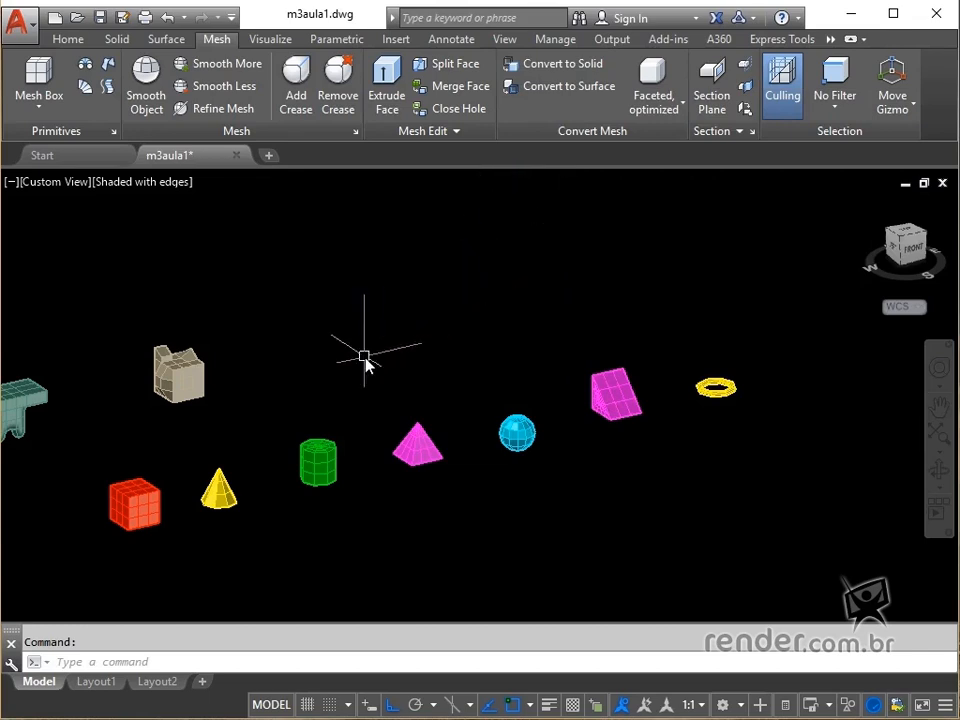
pyautogui.moveTo(364, 358); pyautogui.dragTo(445, 358, button='middle')
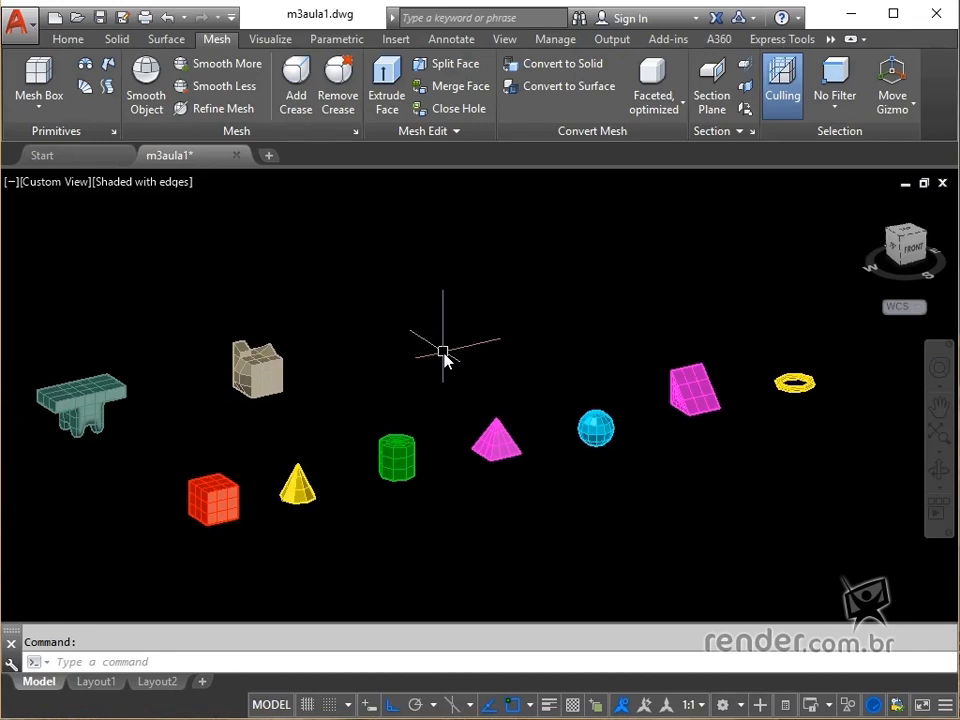
pyautogui.moveTo(425, 366); pyautogui.dragTo(439, 339, button='middle')
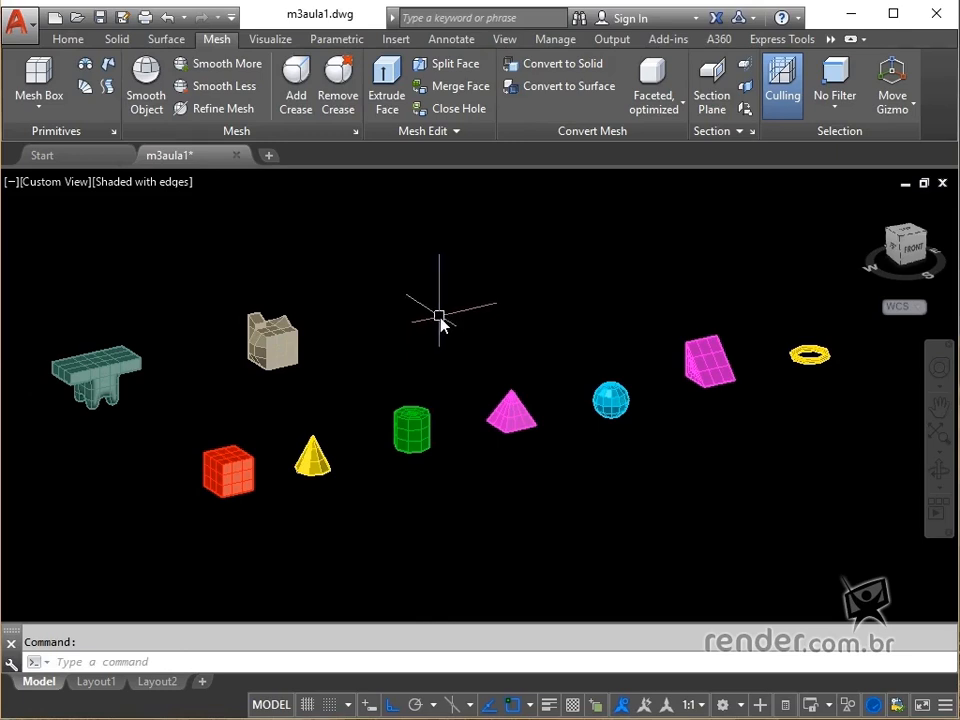
# Open the Mesh Primitive Options and review the tessellation divisions and preview of each primitive type from box to torus.
pyautogui.write('meshp')
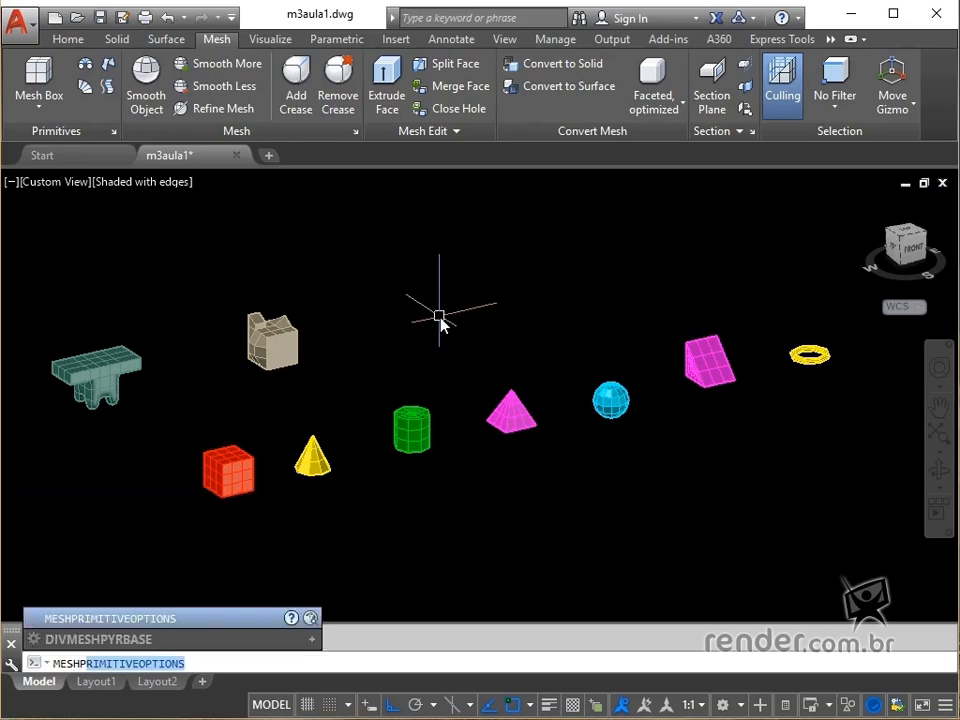
pyautogui.press('Return')
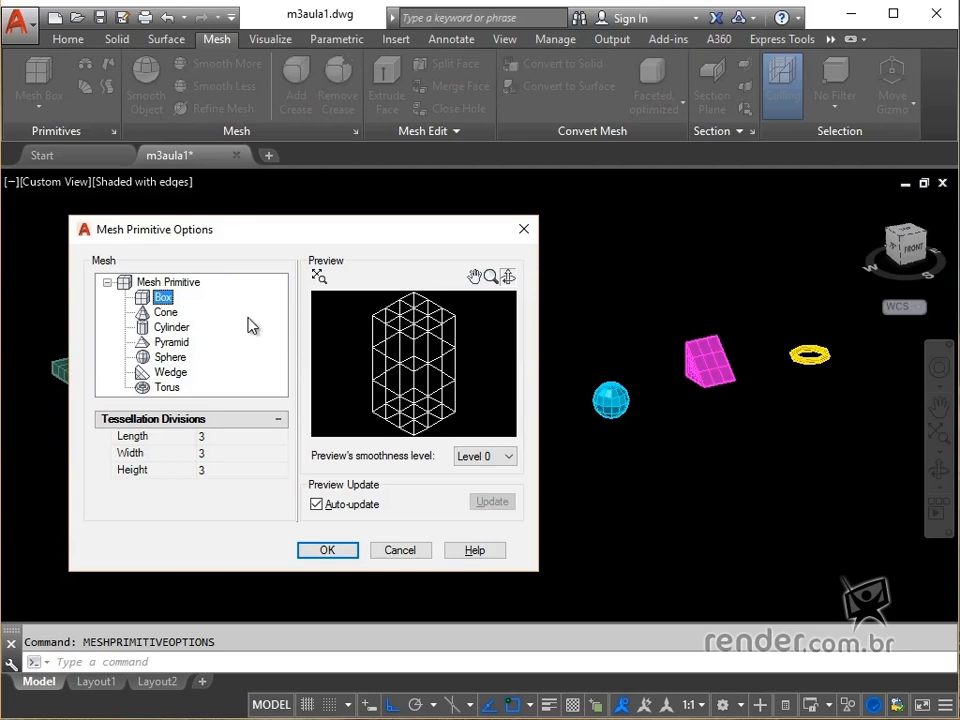
pyautogui.click(176, 314)
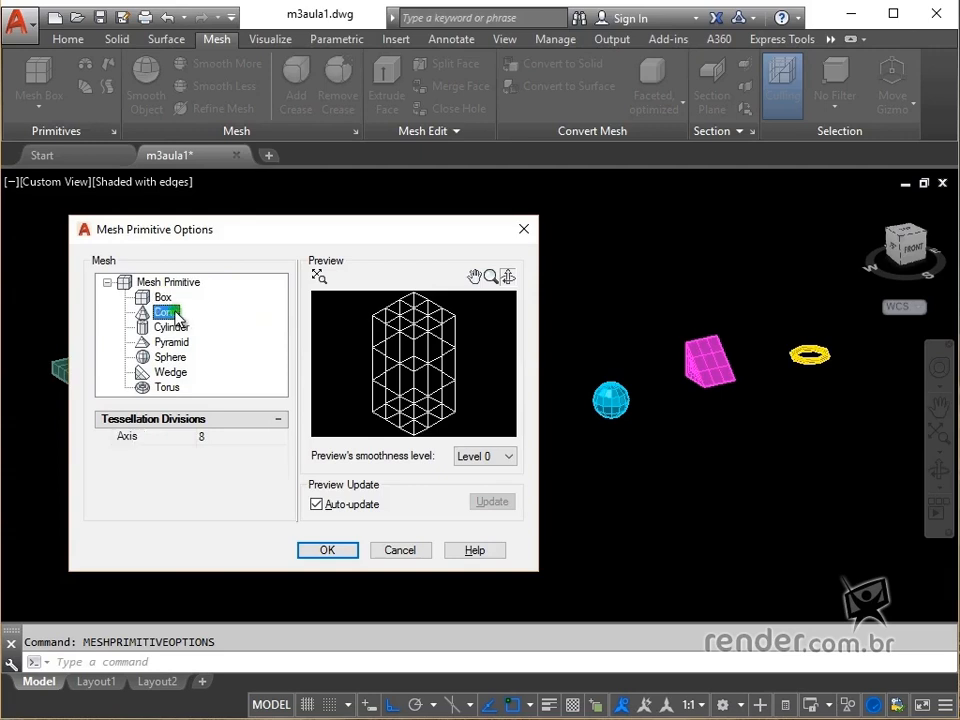
pyautogui.click(172, 327)
pyautogui.click(172, 342)
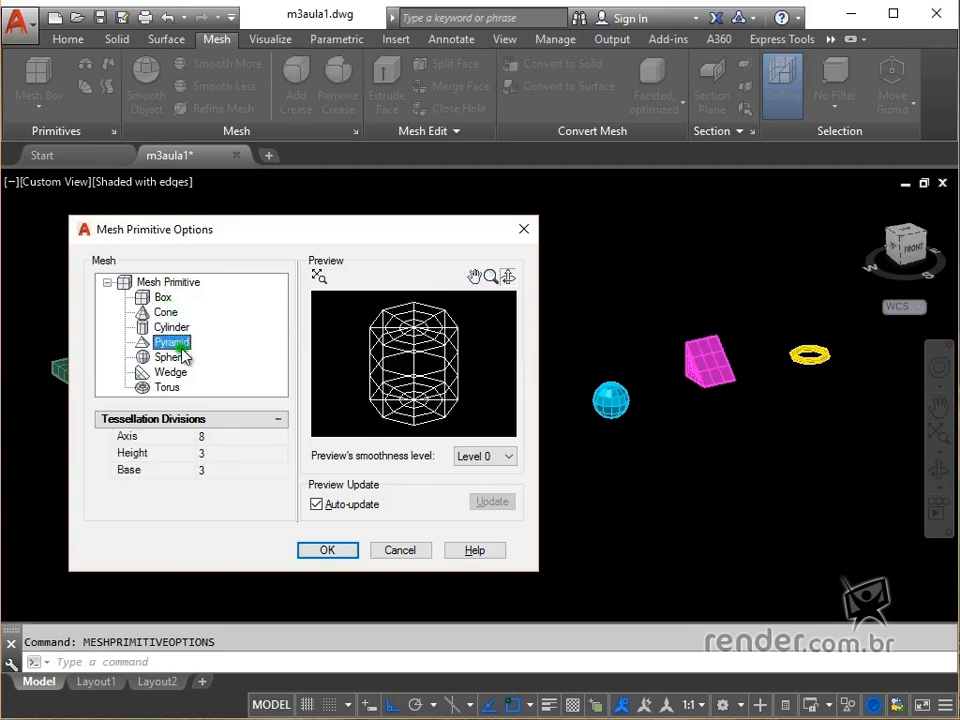
pyautogui.click(174, 358)
pyautogui.click(172, 372)
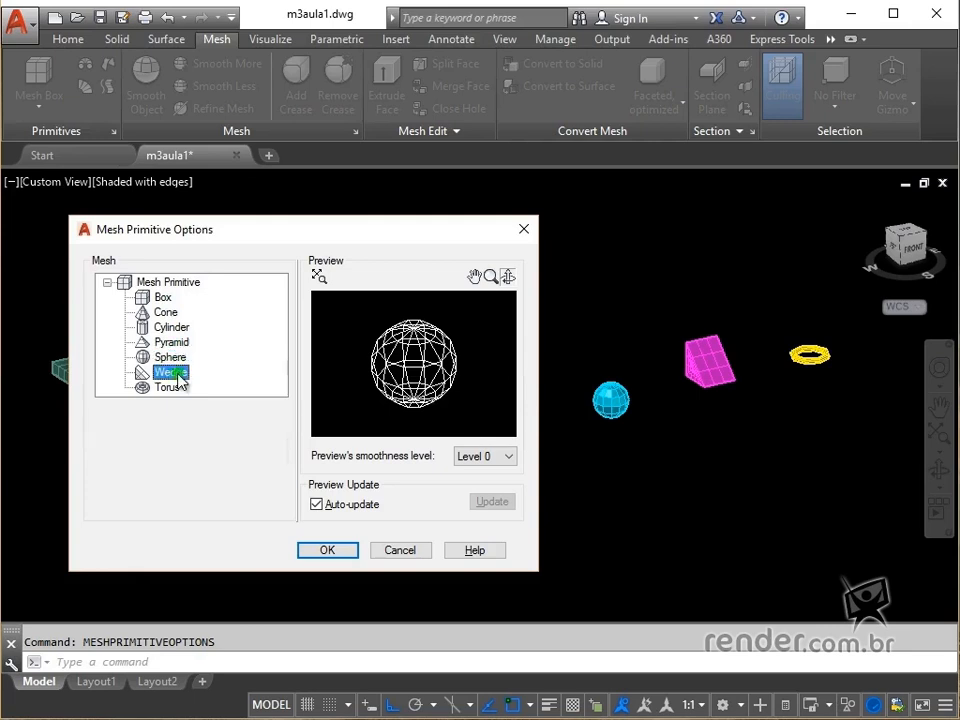
pyautogui.click(172, 389)
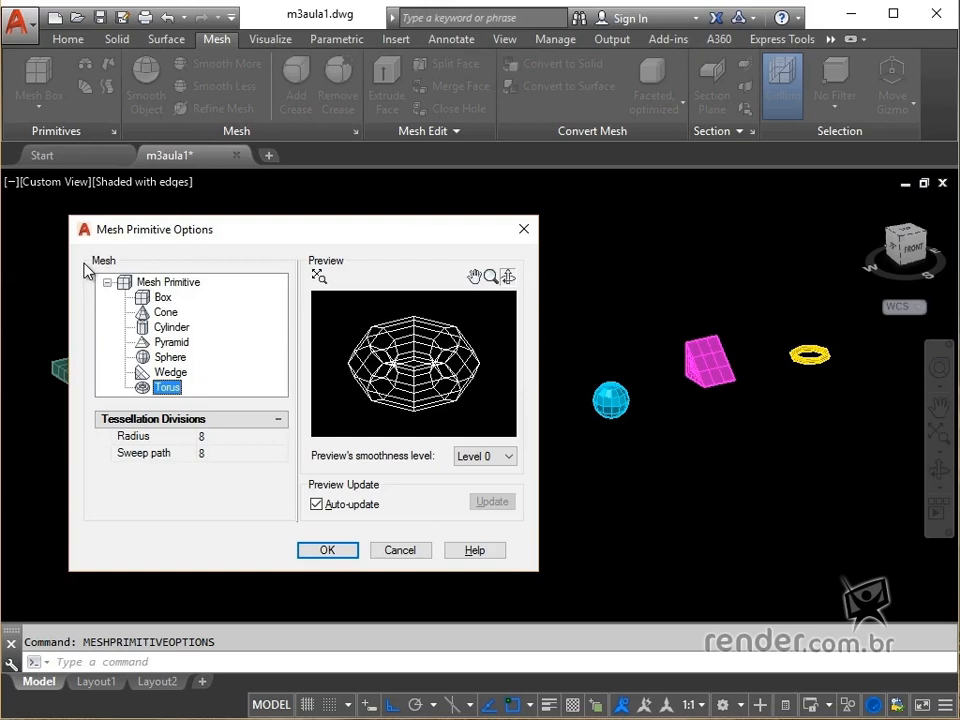
pyautogui.click(162, 298)
pyautogui.click(166, 313)
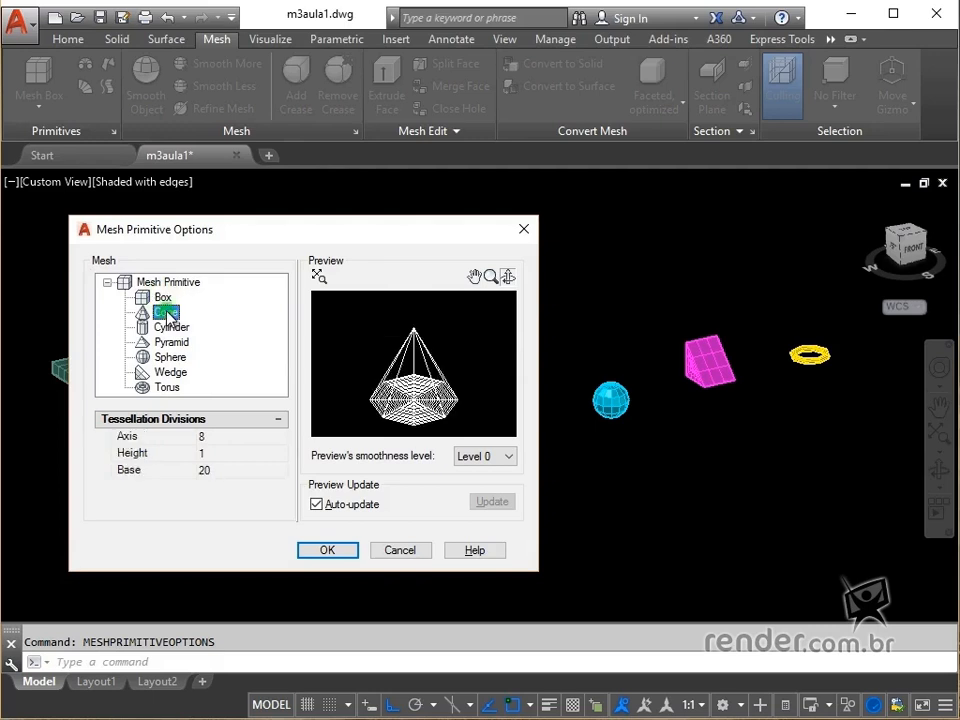
# Set the mesh box's tessellation divisions to 10 for length, width and height, and accept the mesh primitive options.
pyautogui.click(162, 298)
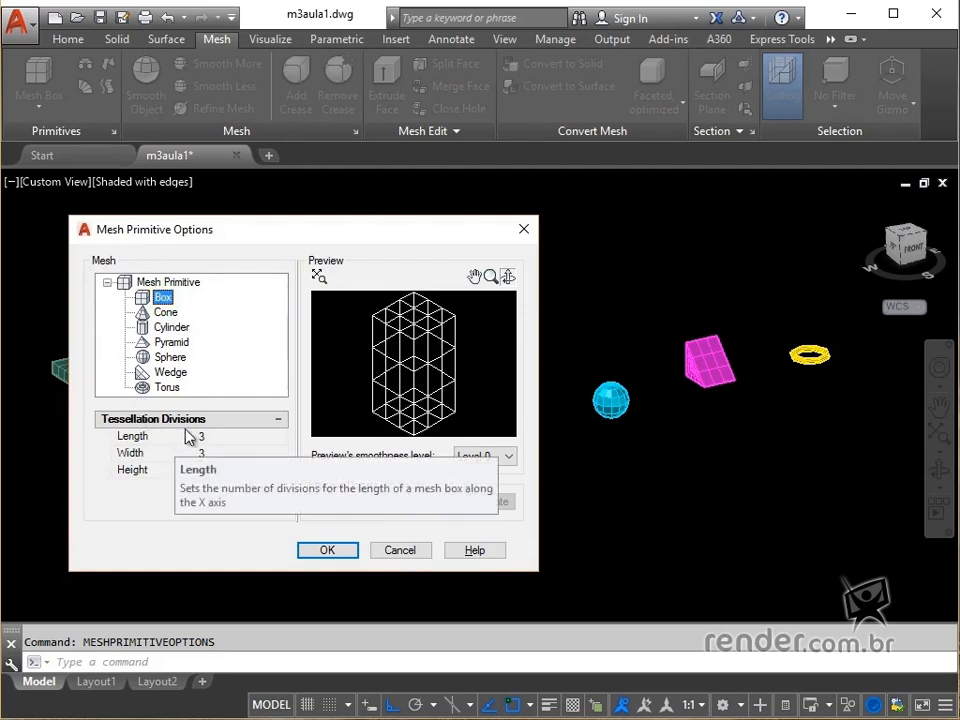
pyautogui.click(227, 433)
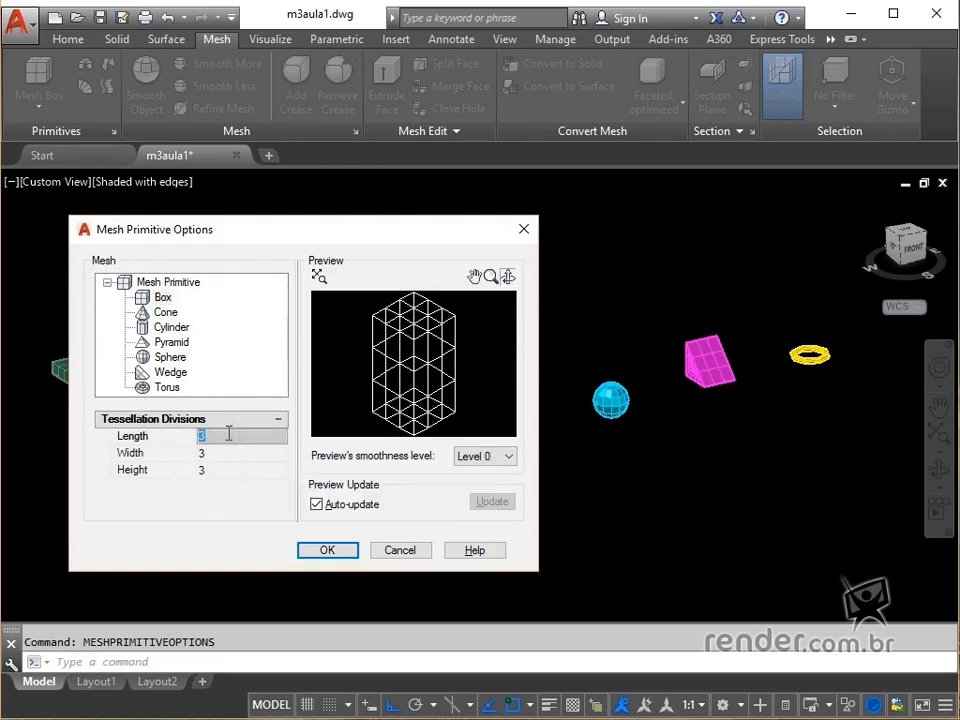
pyautogui.write('10')
pyautogui.click(228, 453)
pyautogui.write('10')
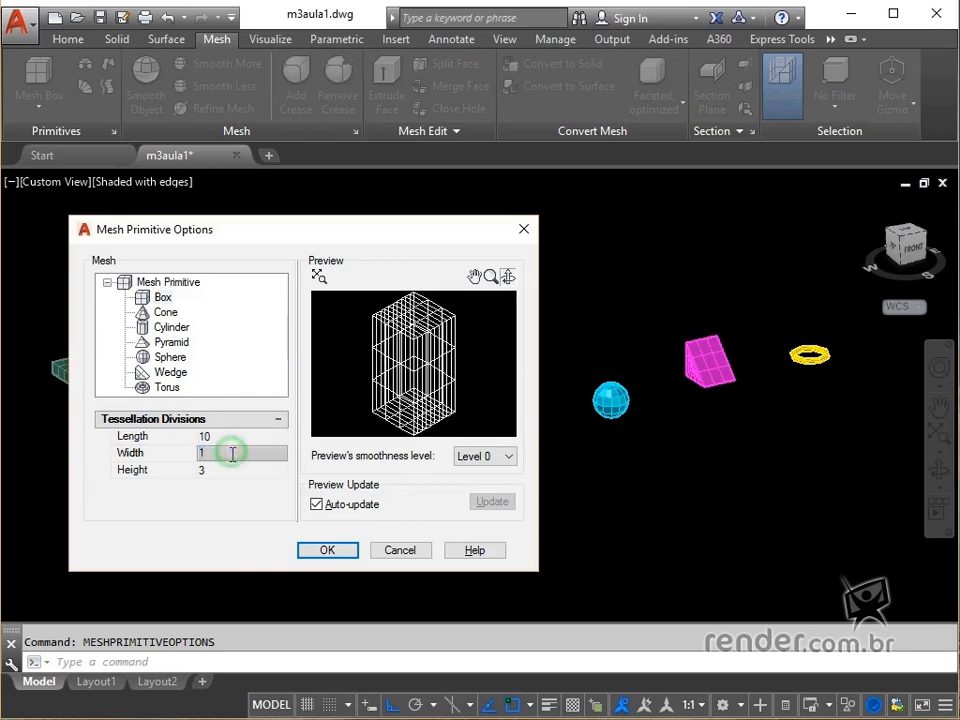
pyautogui.click(229, 467)
pyautogui.write('01')
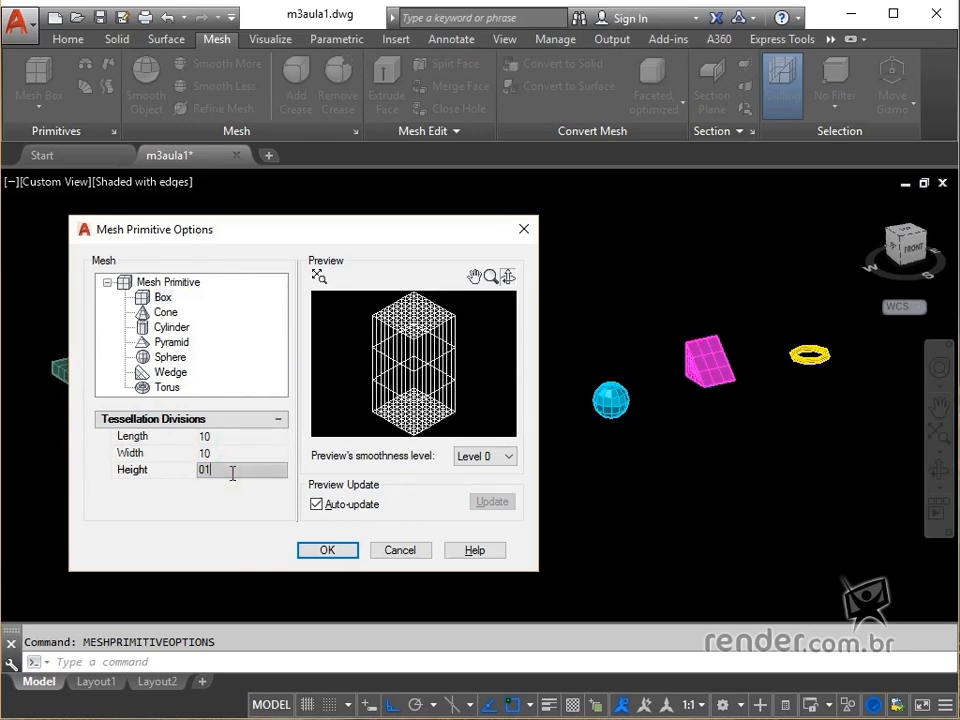
pyautogui.click(226, 468)
pyautogui.write('10')
pyautogui.click(235, 507)
pyautogui.click(261, 453)
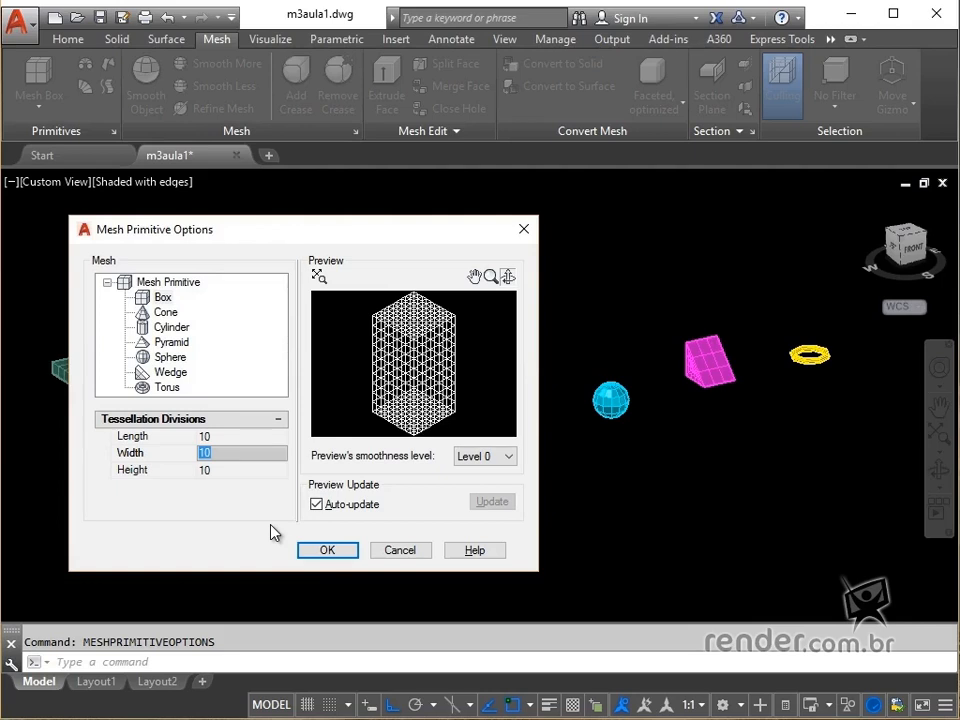
pyautogui.click(322, 550)
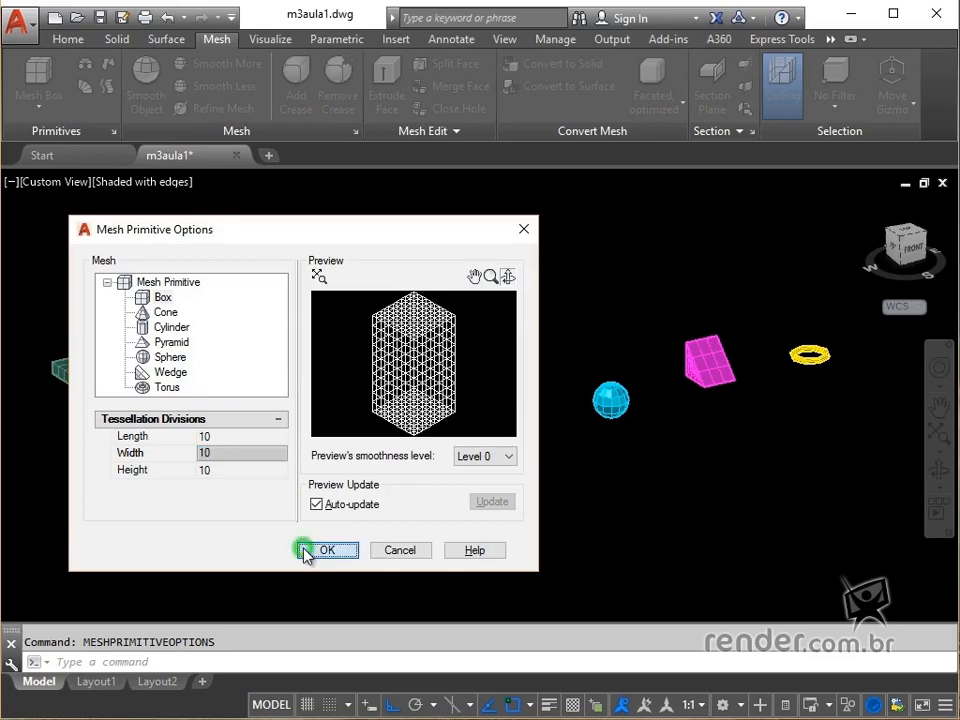